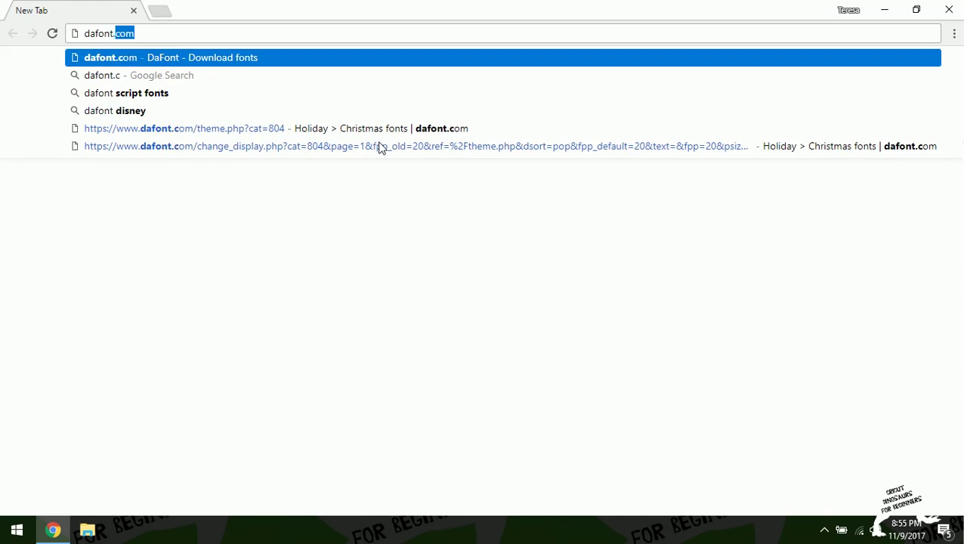
Go to dafont.com in Chrome
key(Return)
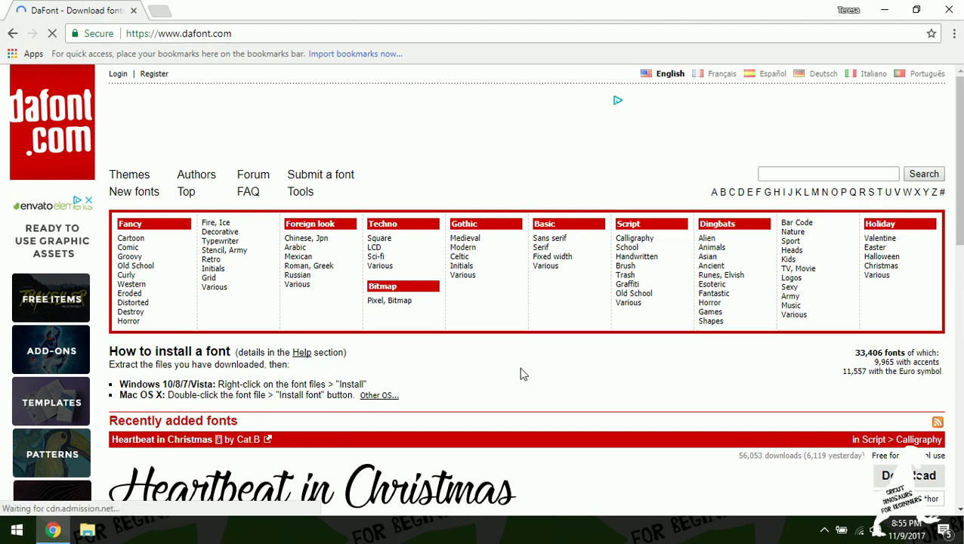
Filter the Fancy > Curly fonts to 100% Free and public domain/GPL/OFL licences
scroll(519, 373, down, 1)
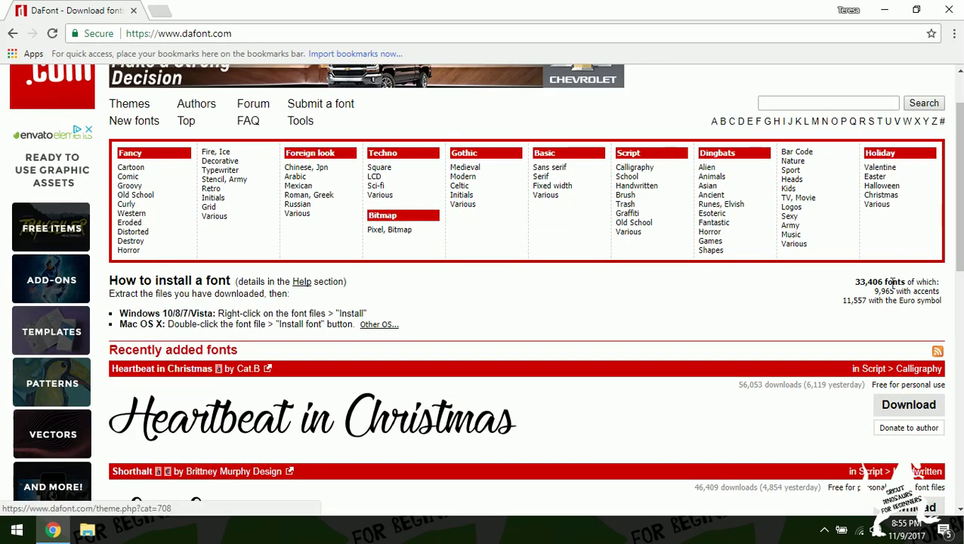
click(155, 207)
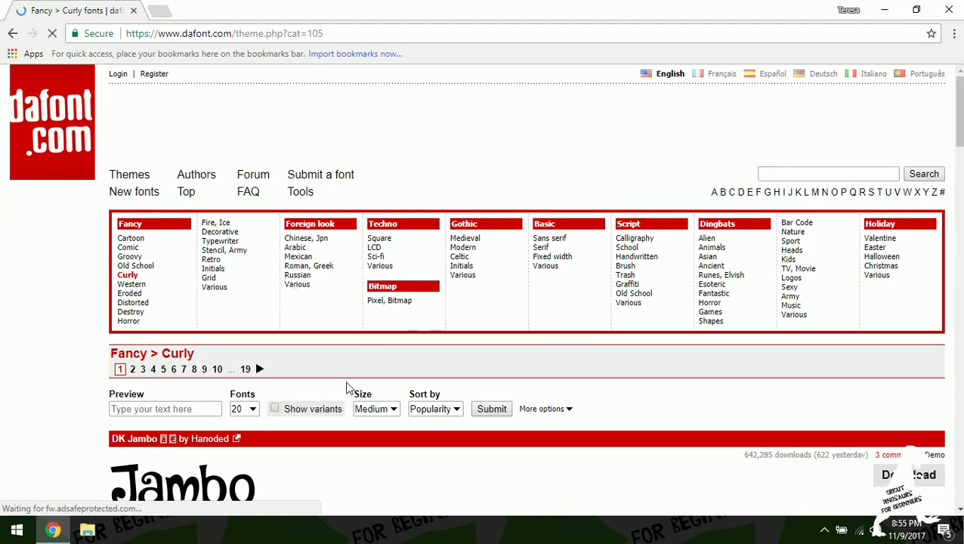
scroll(399, 404, down, 2)
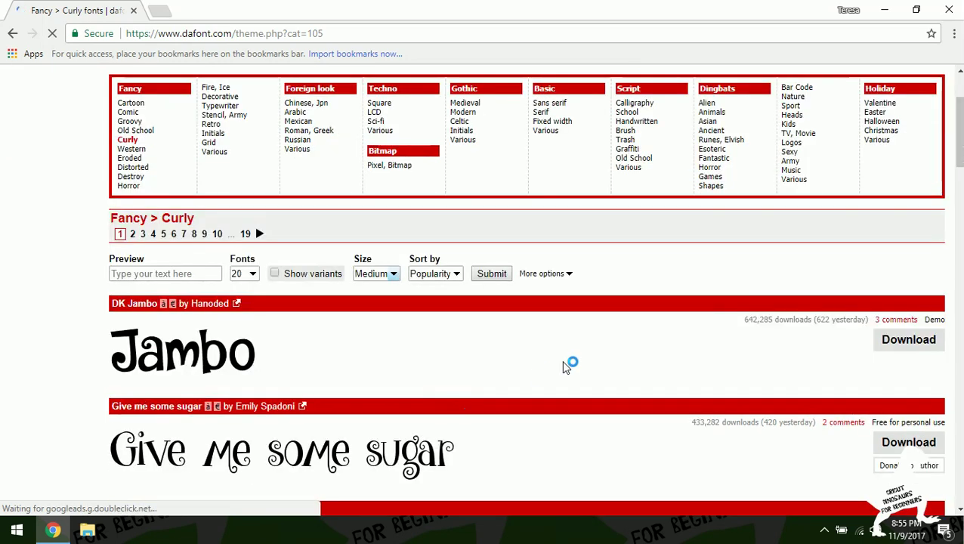
scroll(544, 291, down, 1)
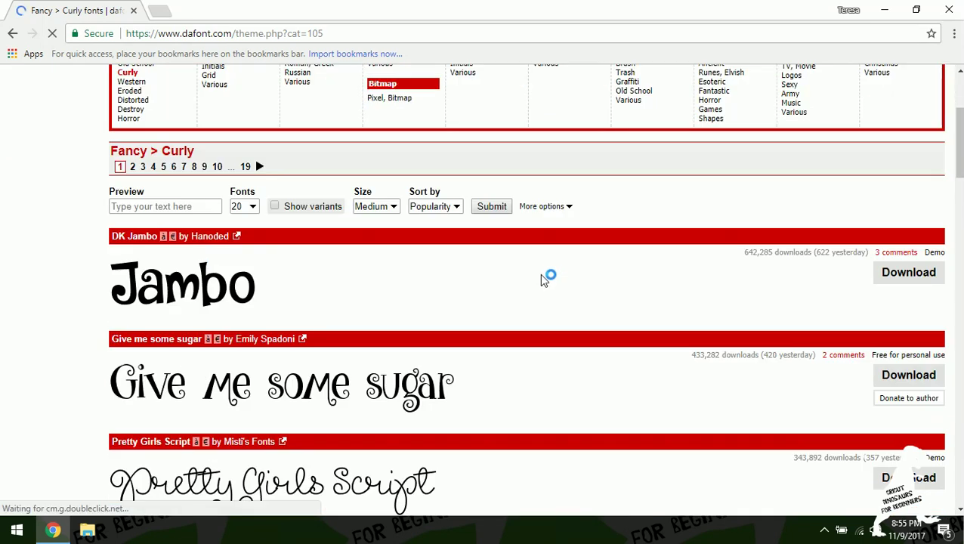
click(547, 207)
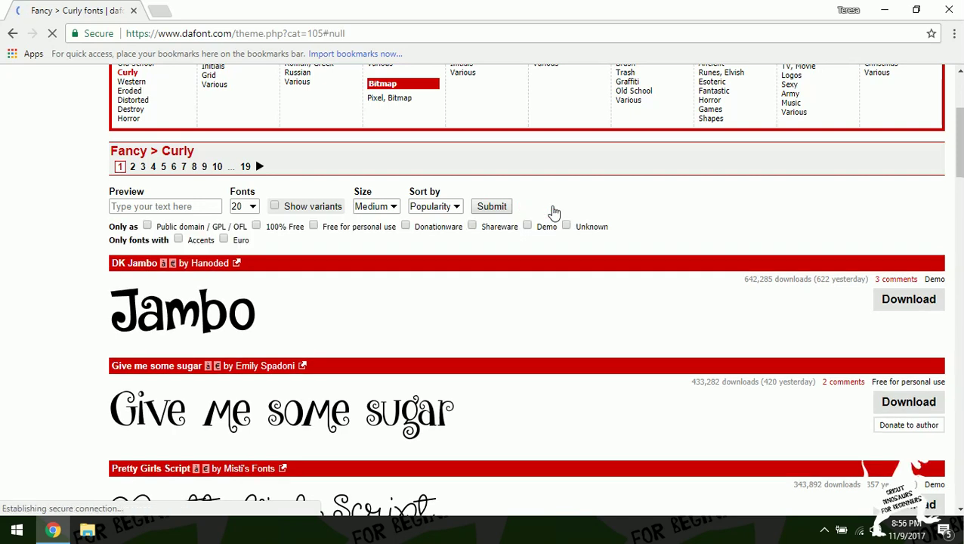
click(256, 227)
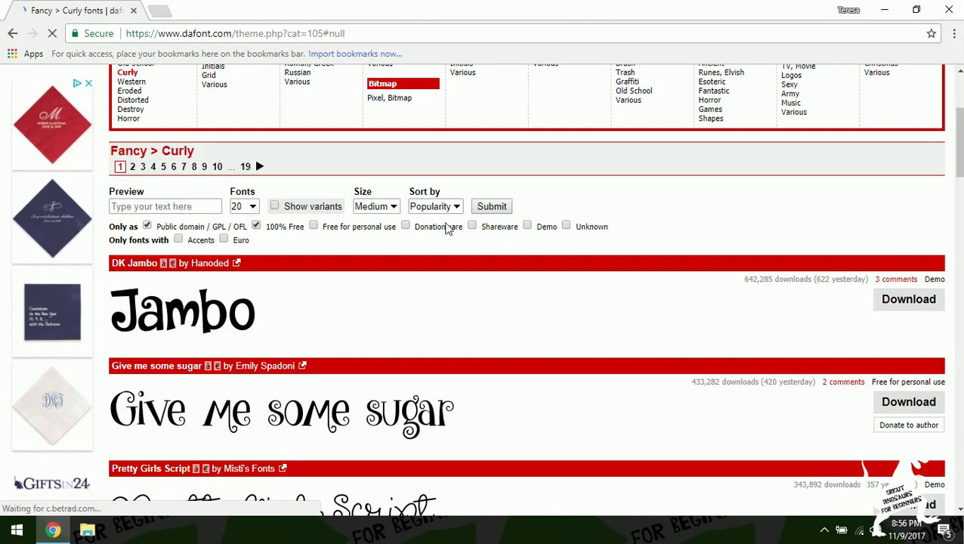
click(491, 208)
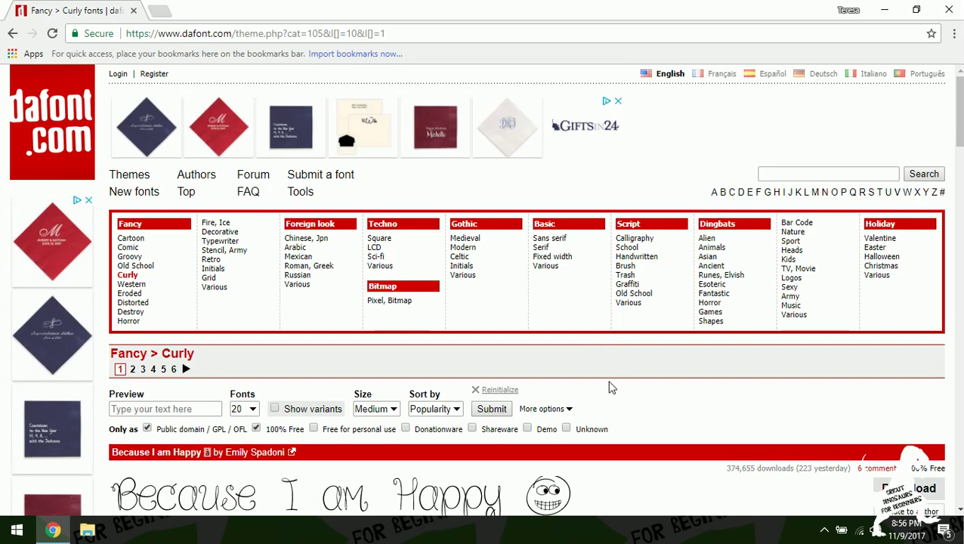
scroll(611, 387, down, 3)
scroll(611, 387, down, 2)
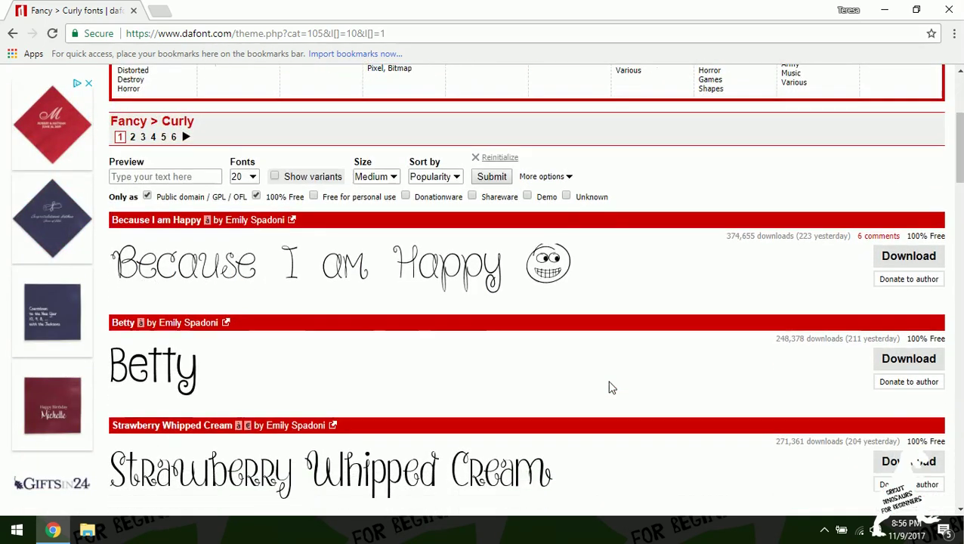
scroll(610, 387, down, 5)
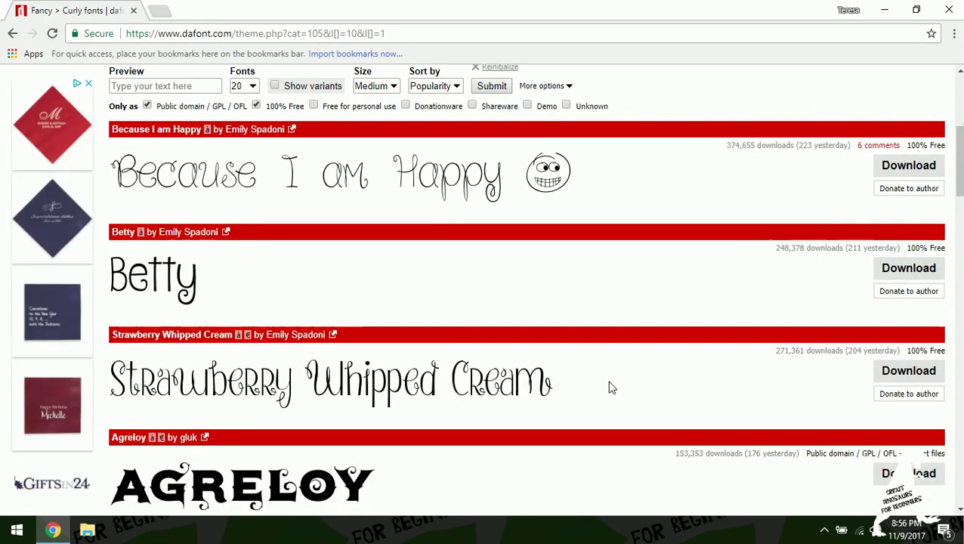
scroll(612, 388, down, 4)
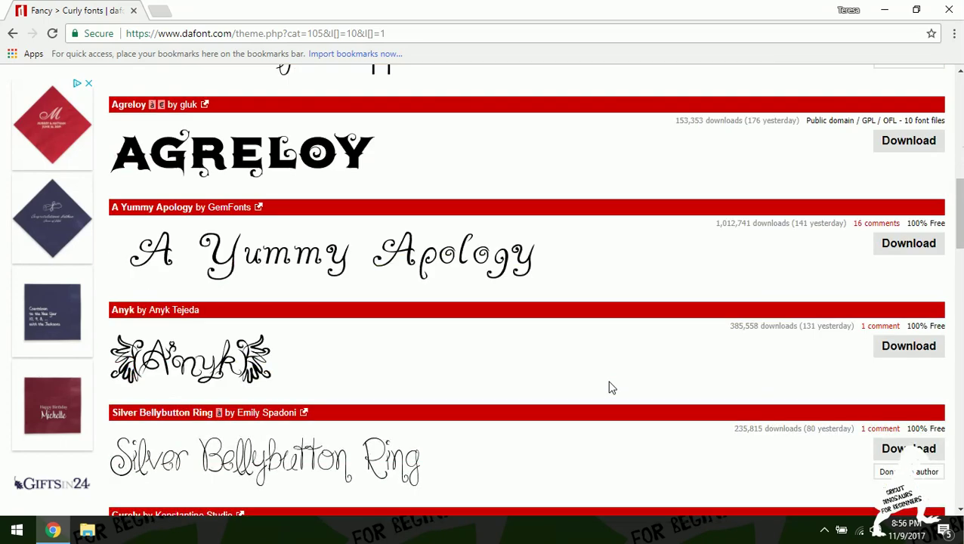
scroll(612, 388, down, 4)
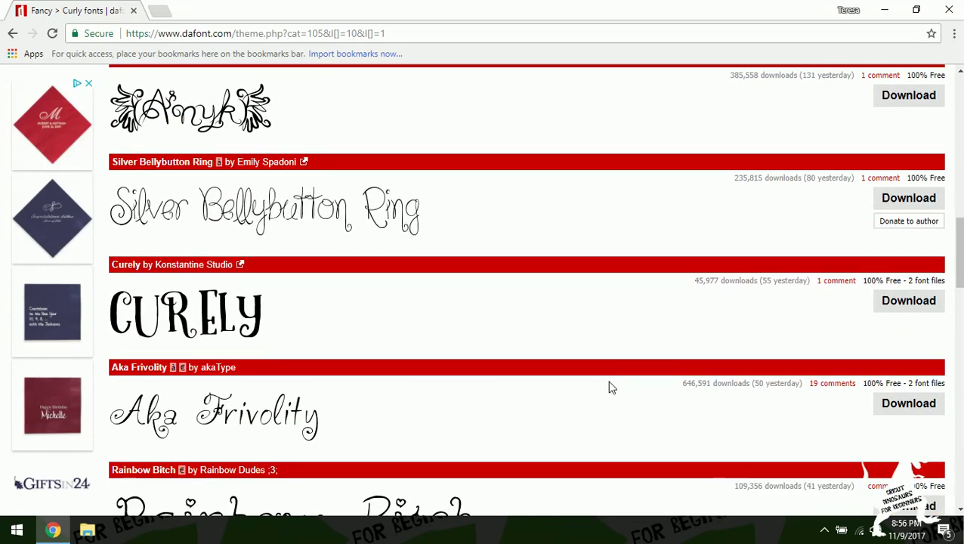
scroll(612, 387, down, 4)
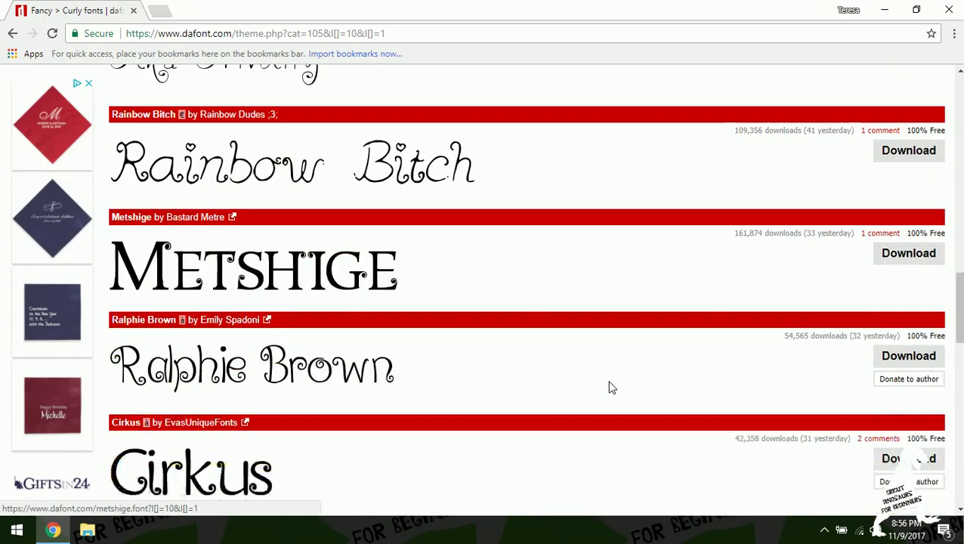
scroll(612, 387, down, 3)
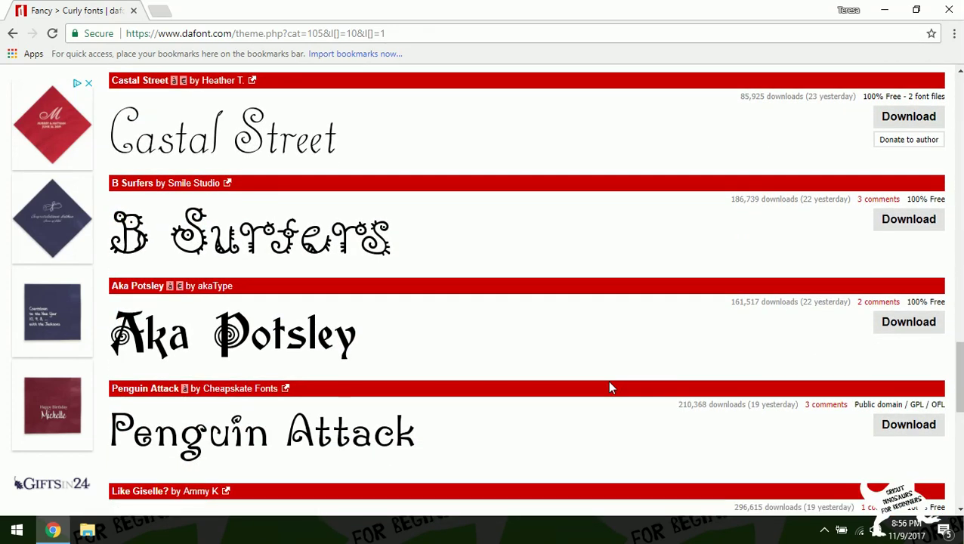
scroll(579, 370, down, 7)
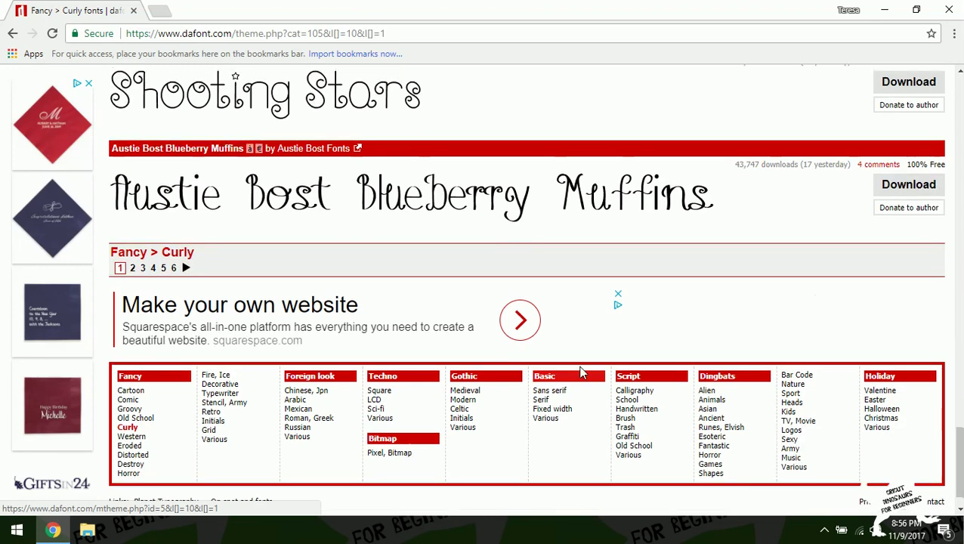
scroll(579, 370, up, 5)
scroll(582, 372, up, 10)
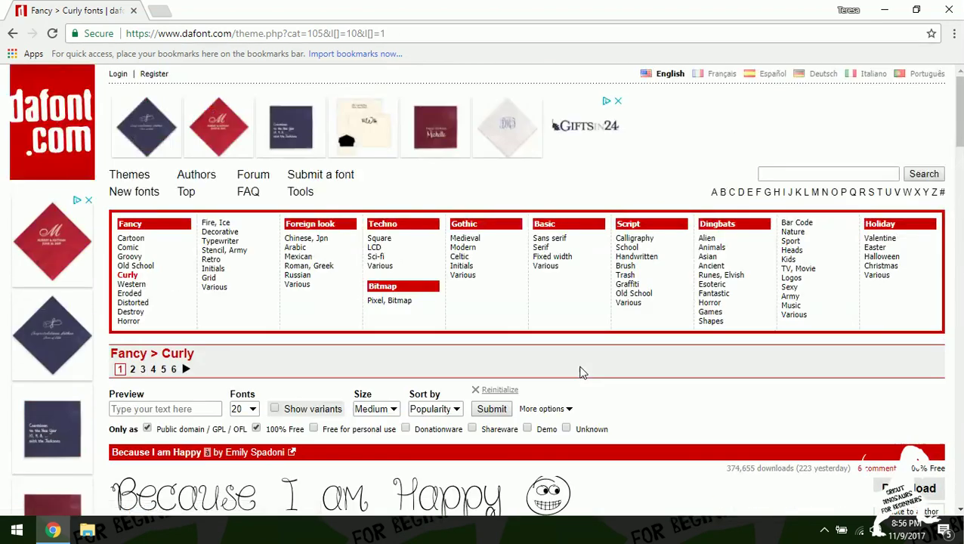
scroll(582, 372, down, 2)
scroll(580, 372, down, 4)
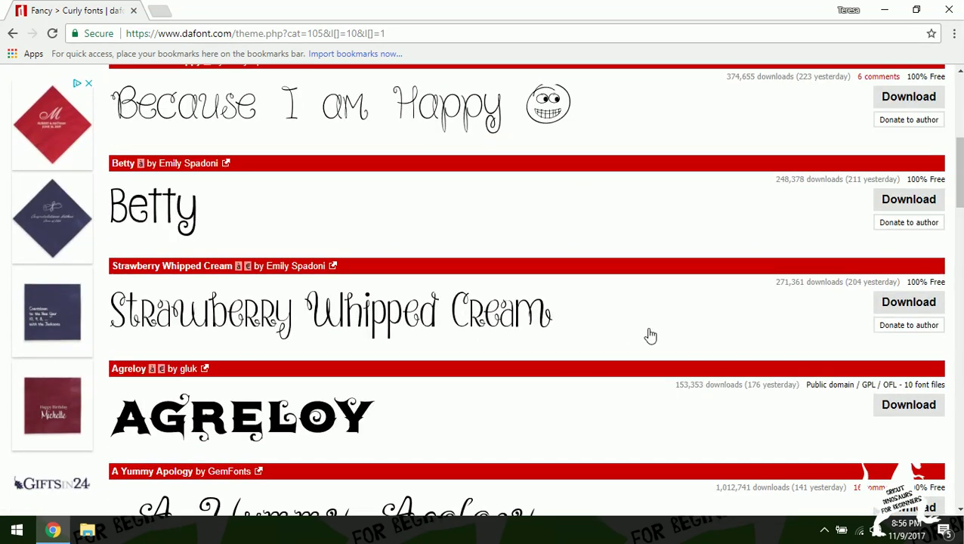
Download the Strawberry Whipped Cream zip and show it in the Downloads folder
click(904, 301)
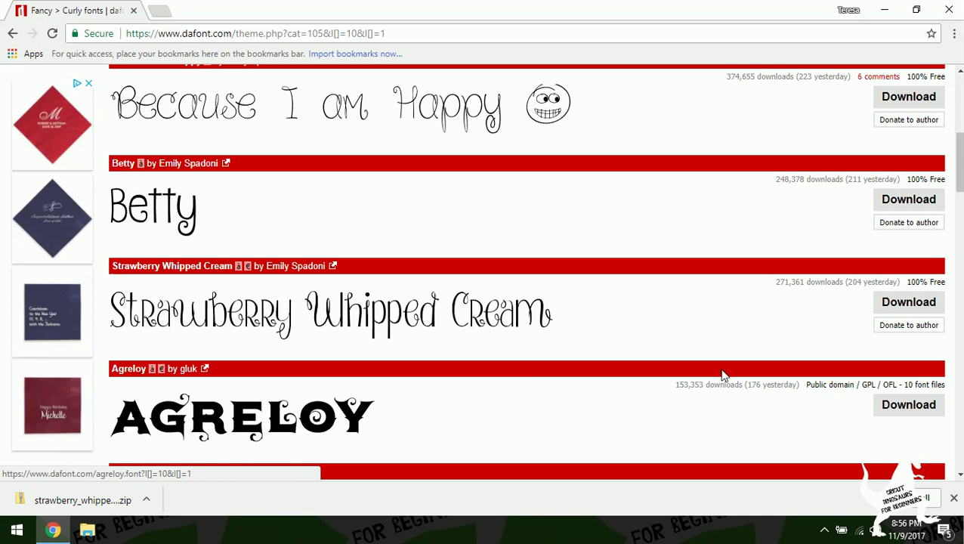
click(147, 501)
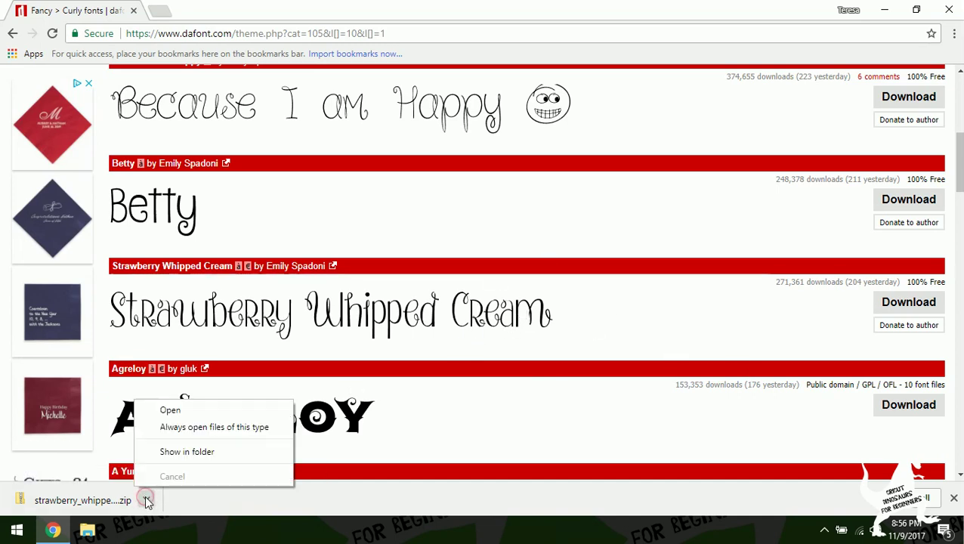
click(167, 452)
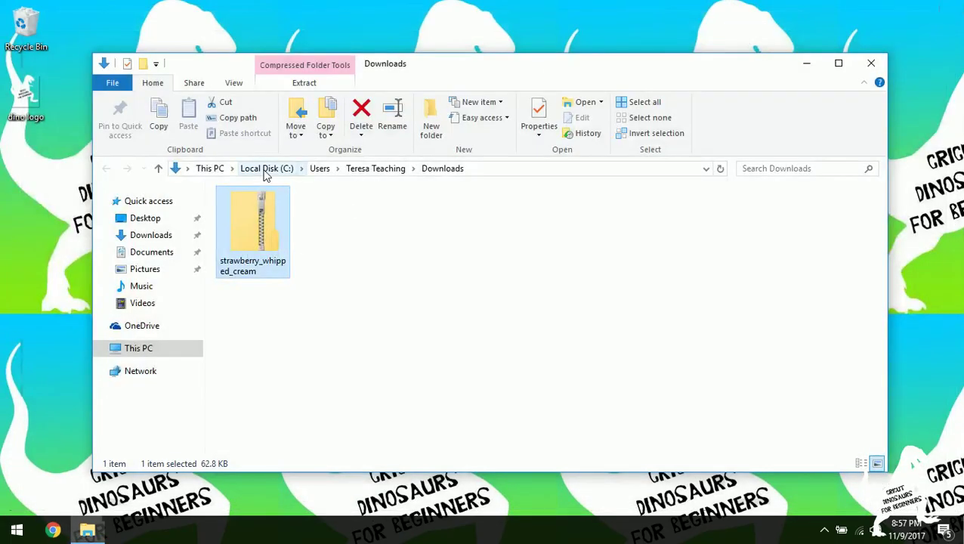
Extract the strawberry_whipped_cream zip and preview the Strawberry Whipped Cream_2 font file
click(304, 83)
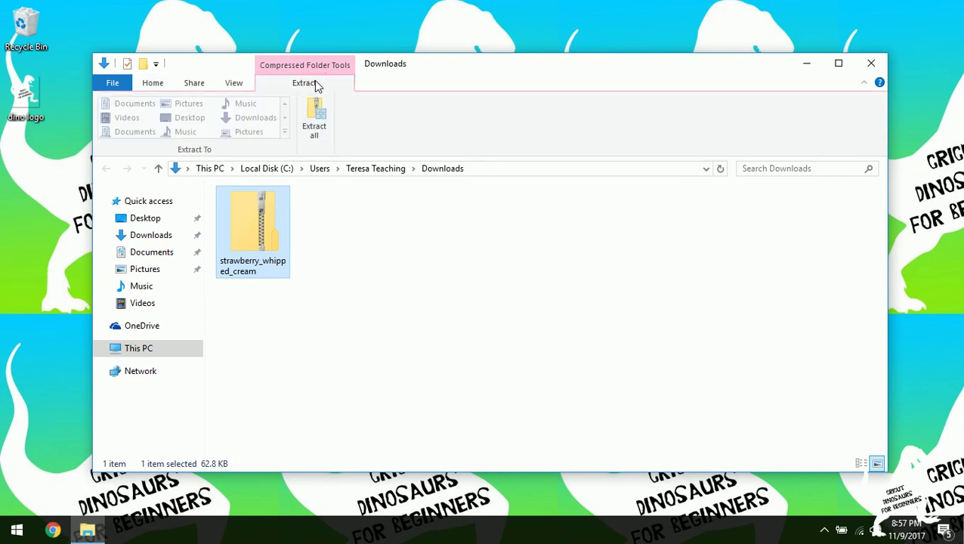
click(318, 139)
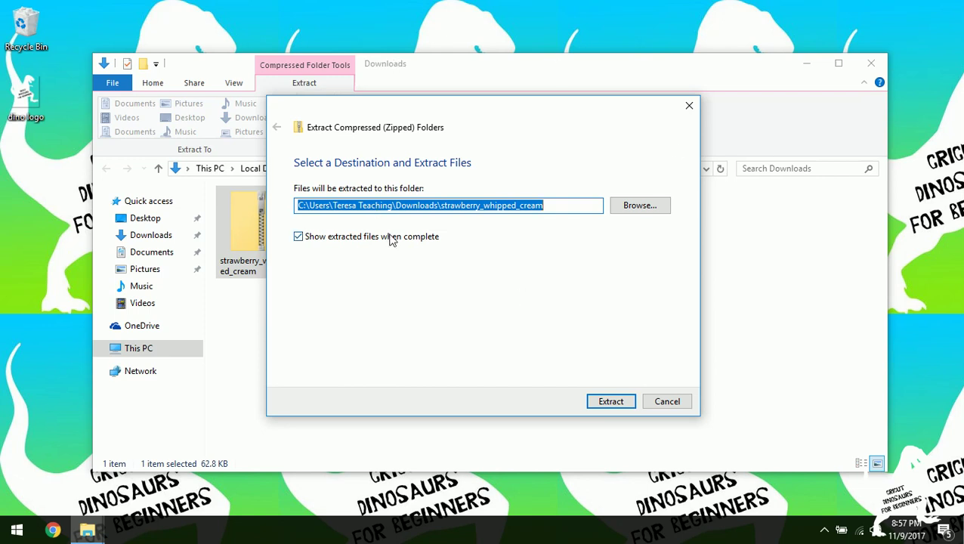
click(608, 401)
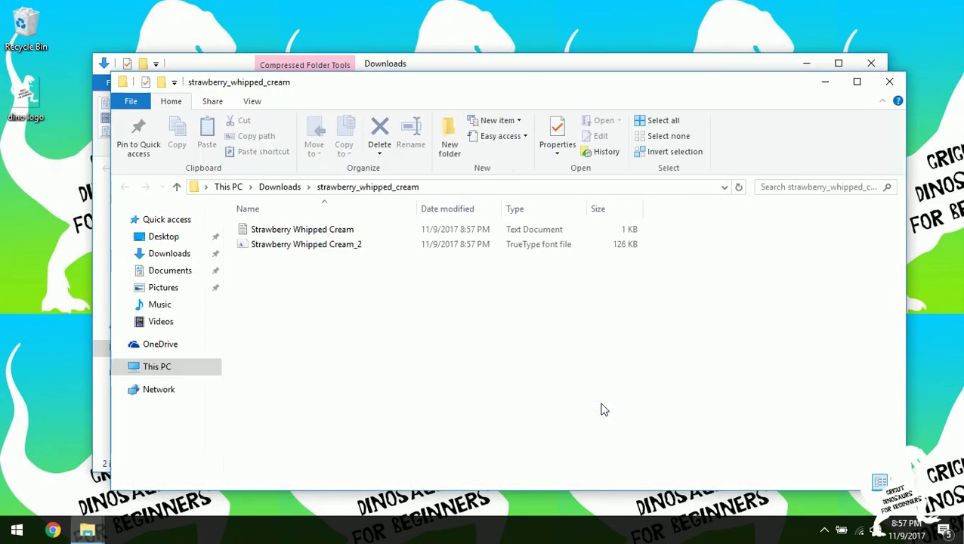
click(876, 64)
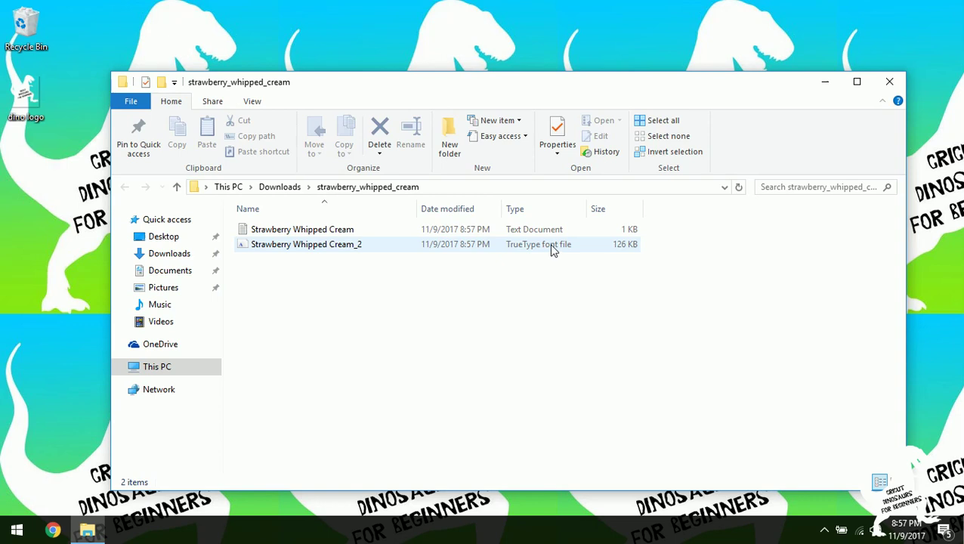
click(552, 250)
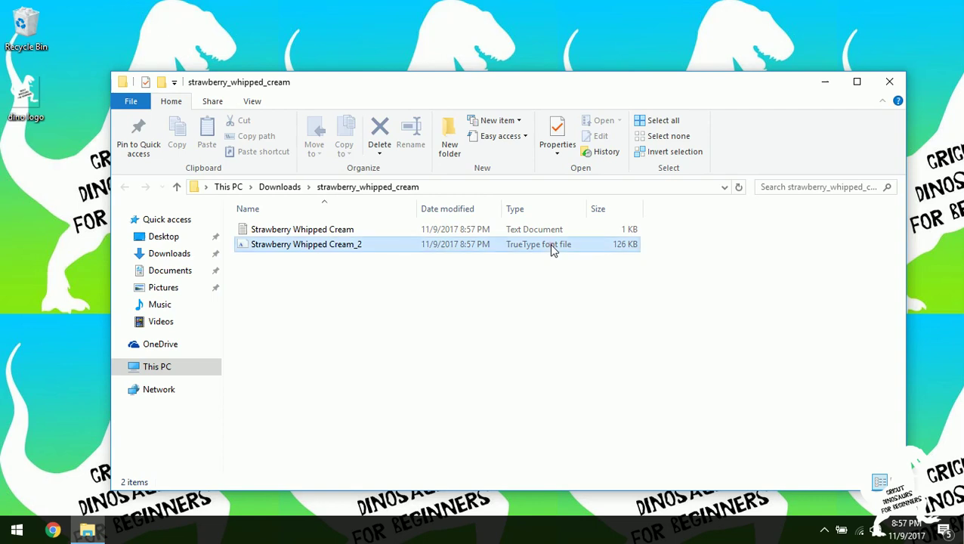
double_click(552, 250)
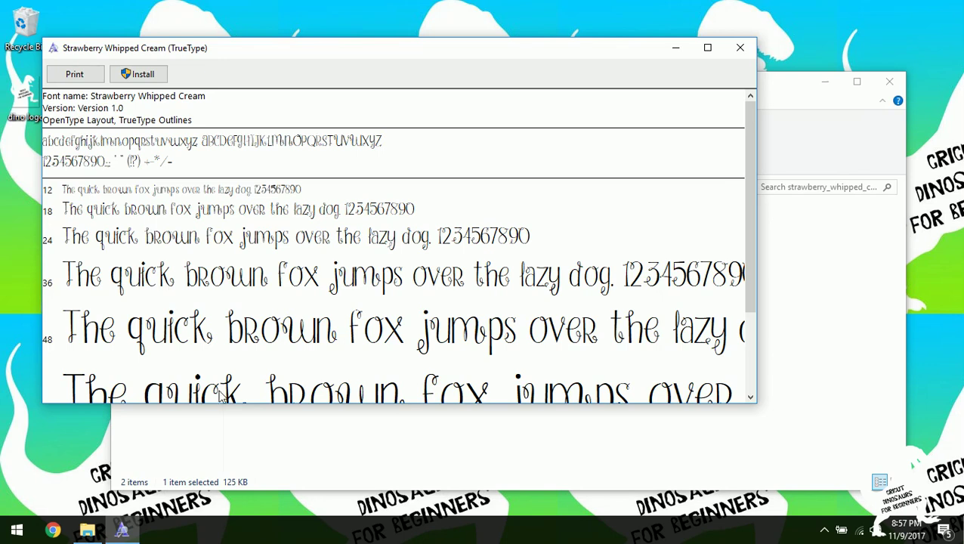
Install Strawberry Whipped Cream, then close the font viewer and the extracted folder window
click(136, 74)
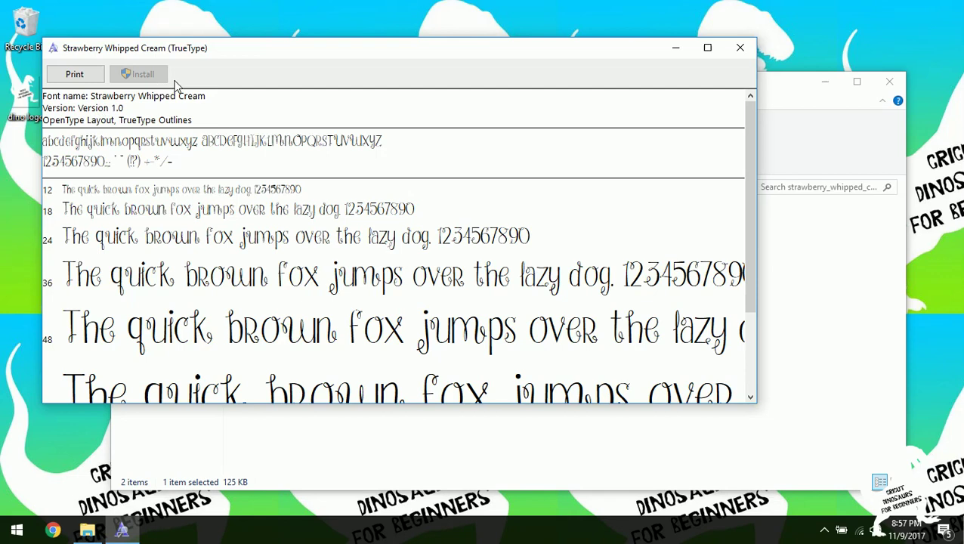
click(739, 50)
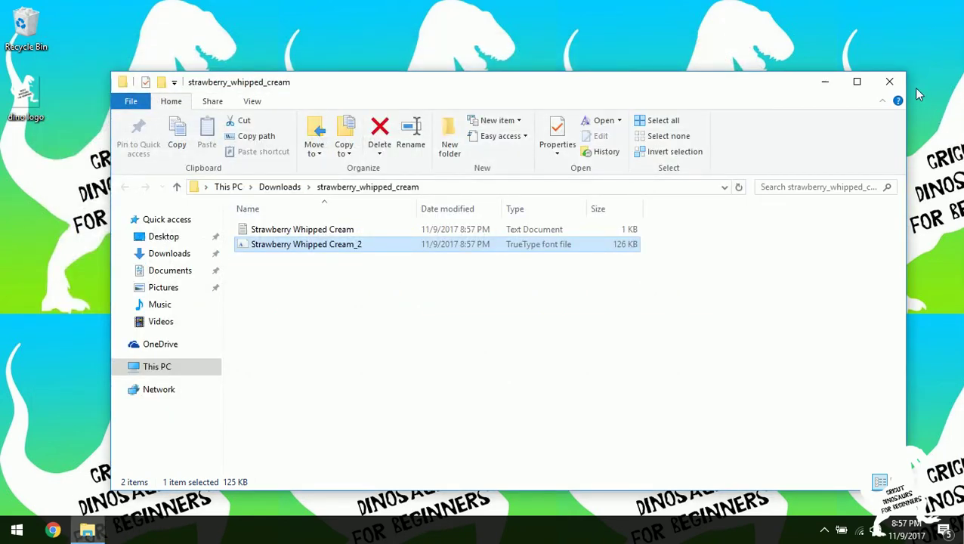
click(895, 84)
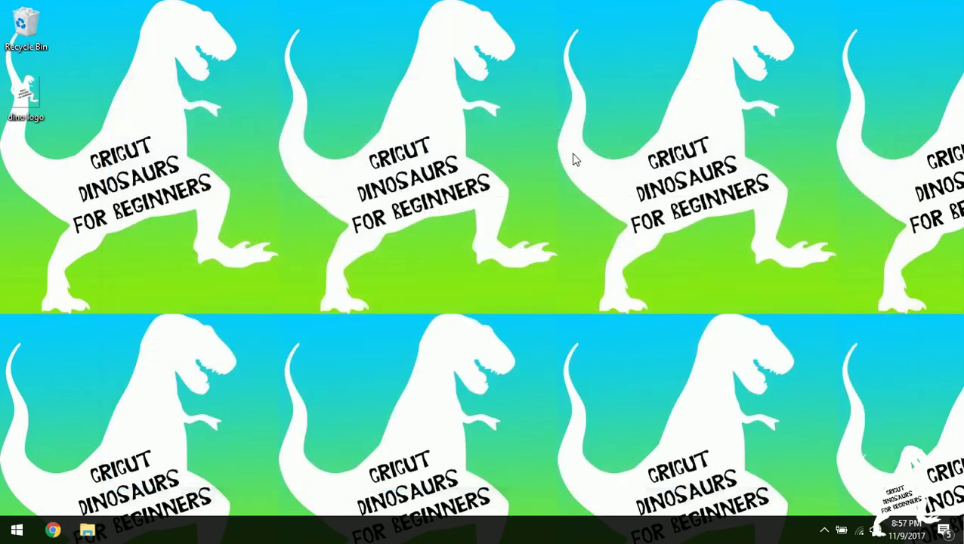
Launch Sure Cuts A Lot 2 from Start, make its window taller, and pick the Type tool
key(super)
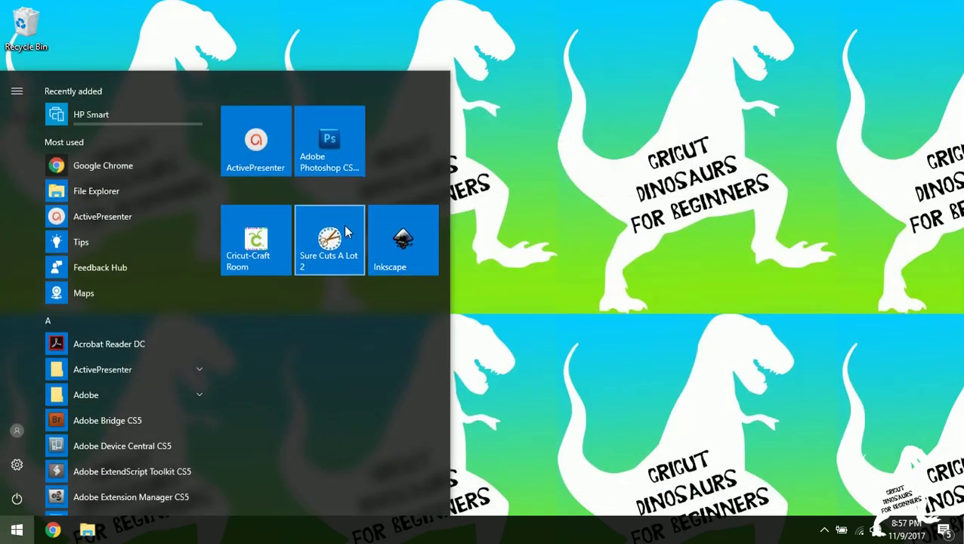
click(344, 228)
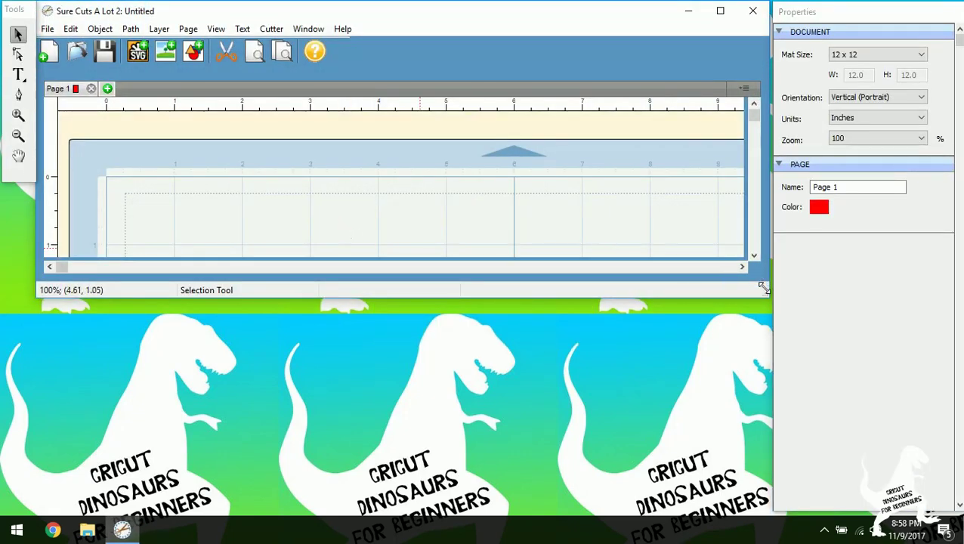
drag(763, 287, 754, 499)
click(19, 75)
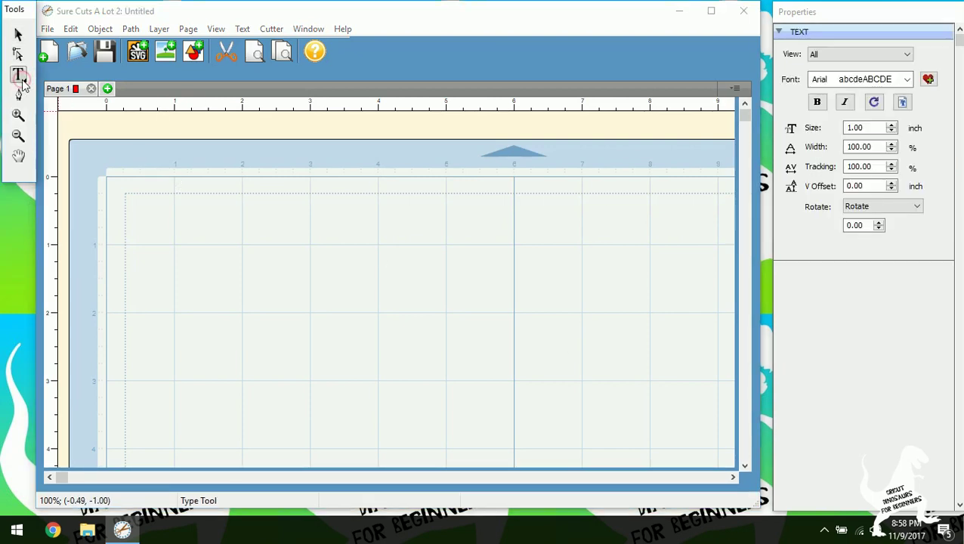
Select the Strawberry Whipped Cream font and type 'Done!' near the page's top left
click(822, 81)
text(s)
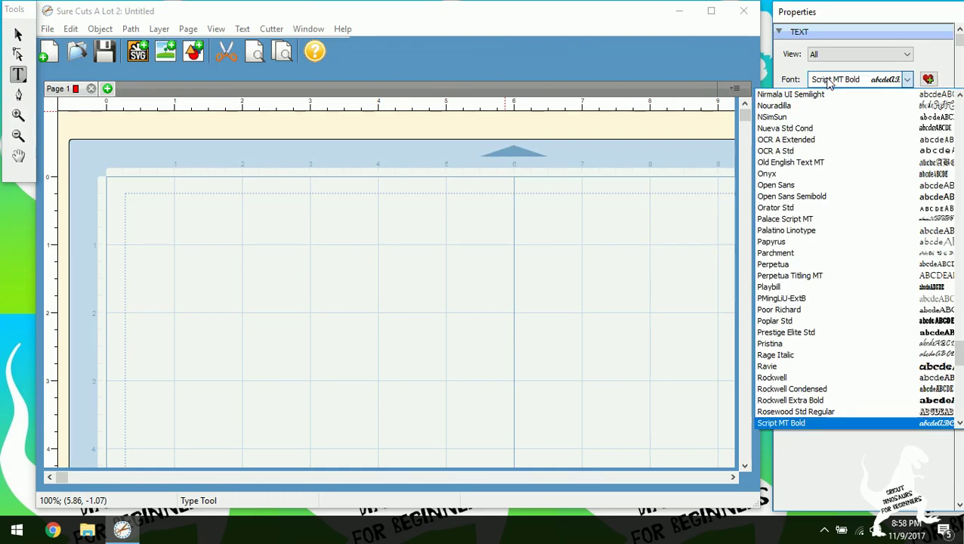
scroll(959, 345, down, 15)
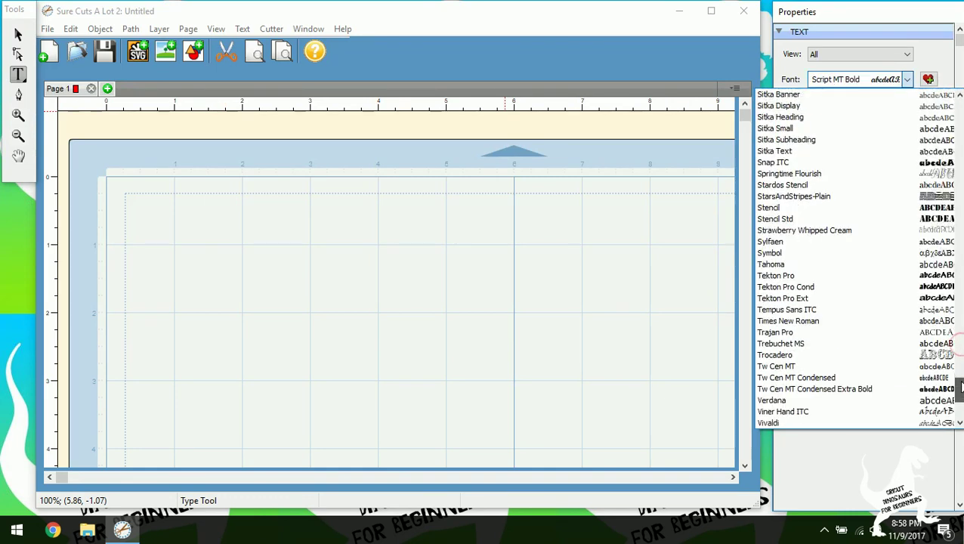
click(824, 229)
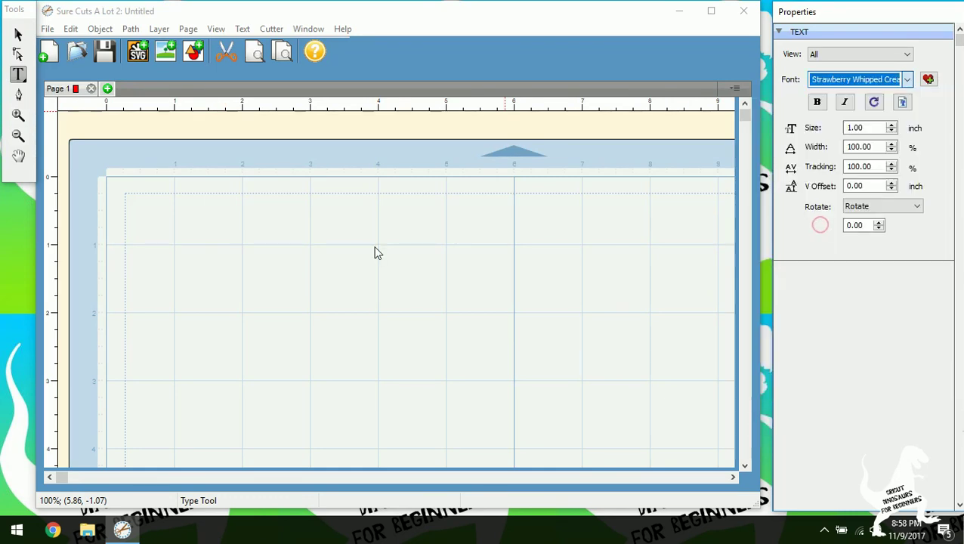
click(160, 254)
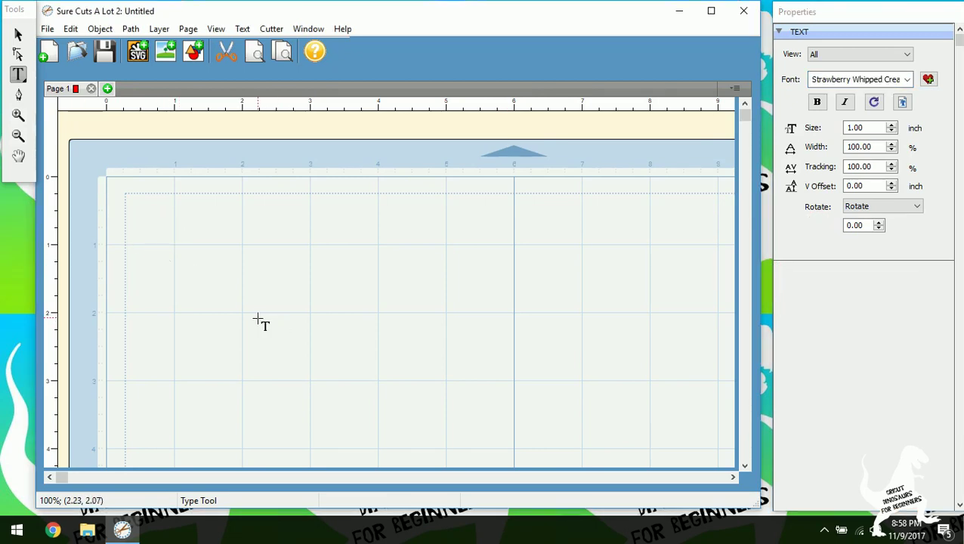
text(Don)
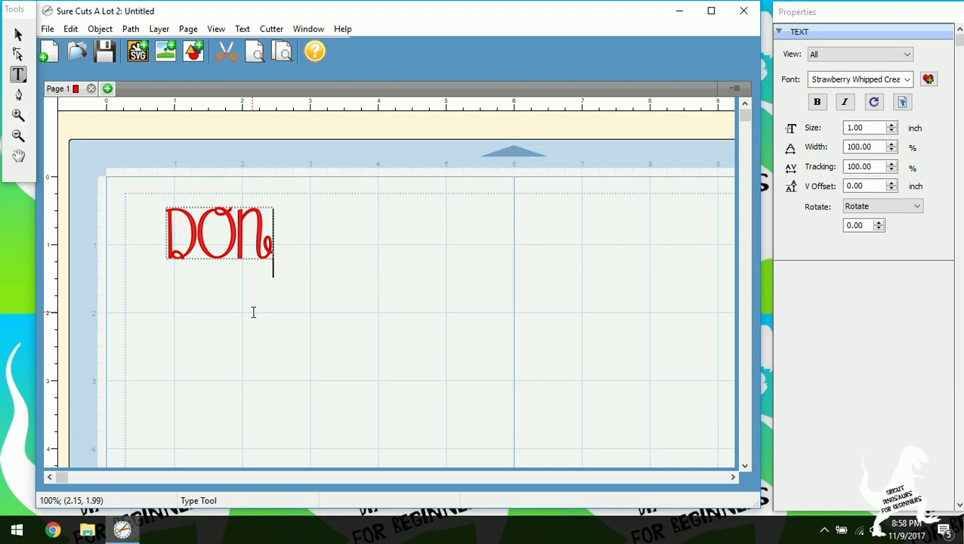
text(e!)
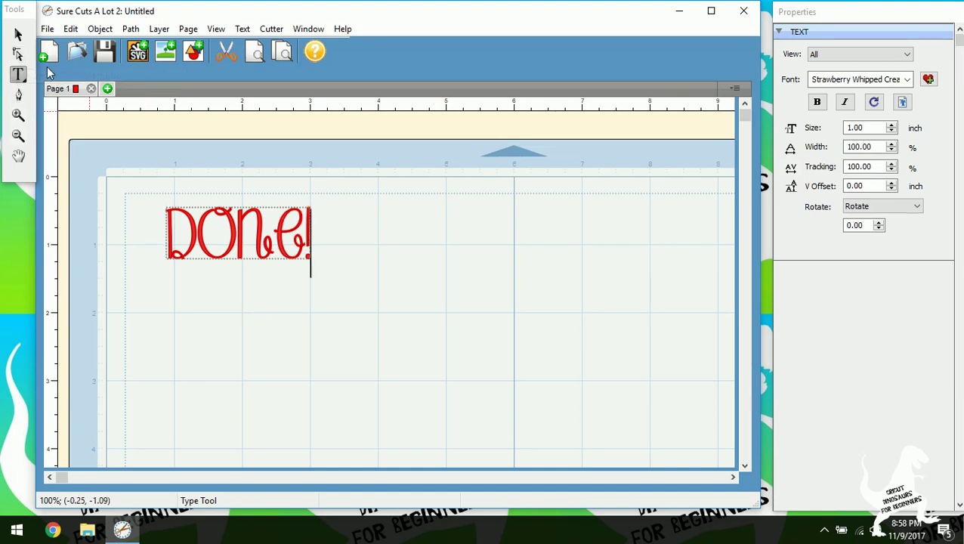
Select the Done! text and scale it up to about 5.77 x 2.06 inches
click(18, 34)
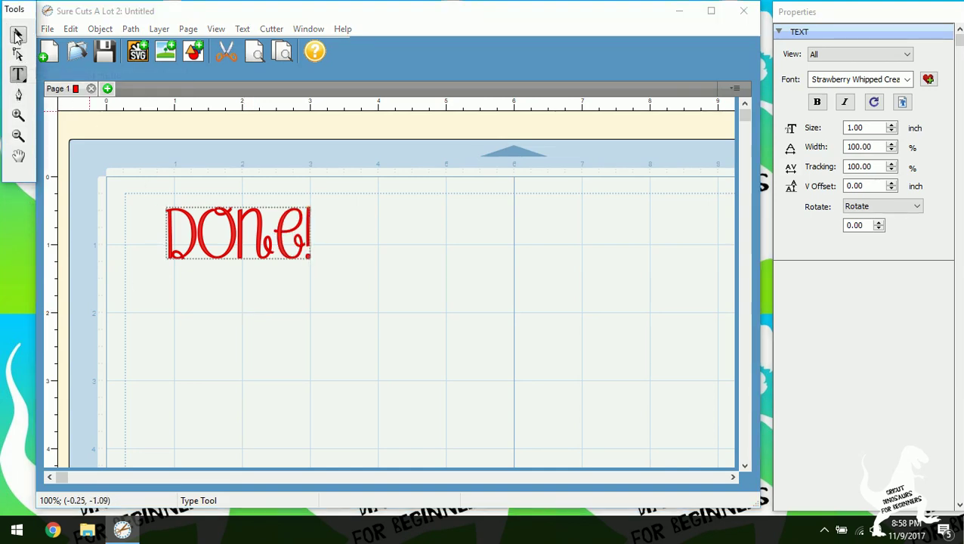
click(334, 297)
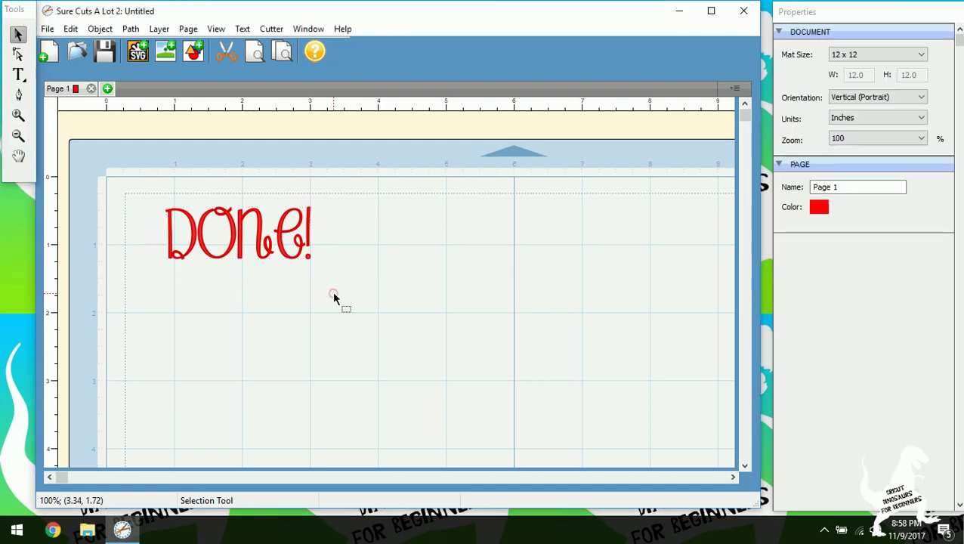
click(308, 259)
drag(319, 270, 570, 451)
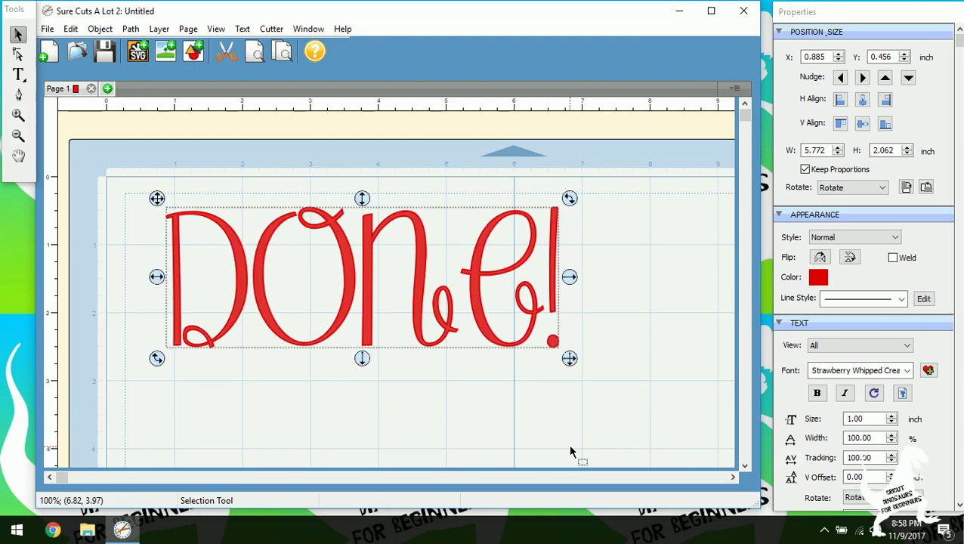